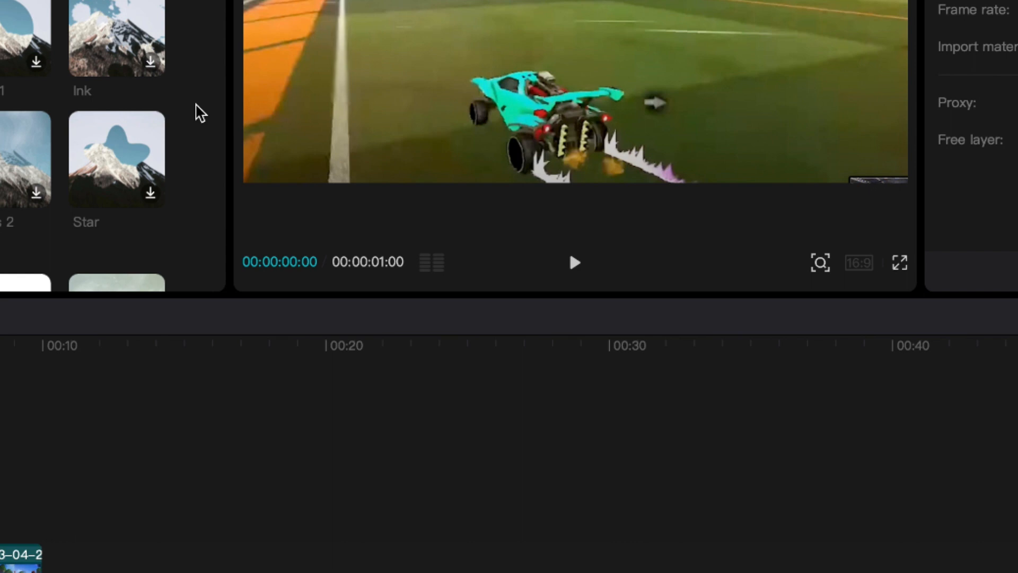
# - Browse down to the MG transitions and place the playhead at 00:00:05:27, just past the cut between the two clips
pyautogui.scroll(-6, 201, 113)
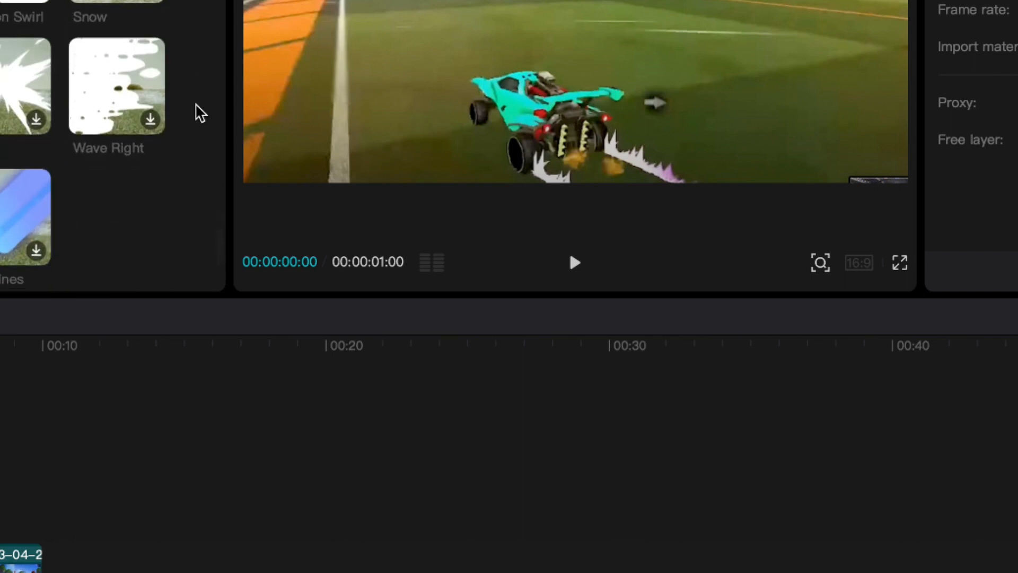
pyautogui.scroll(-1, 200, 113)
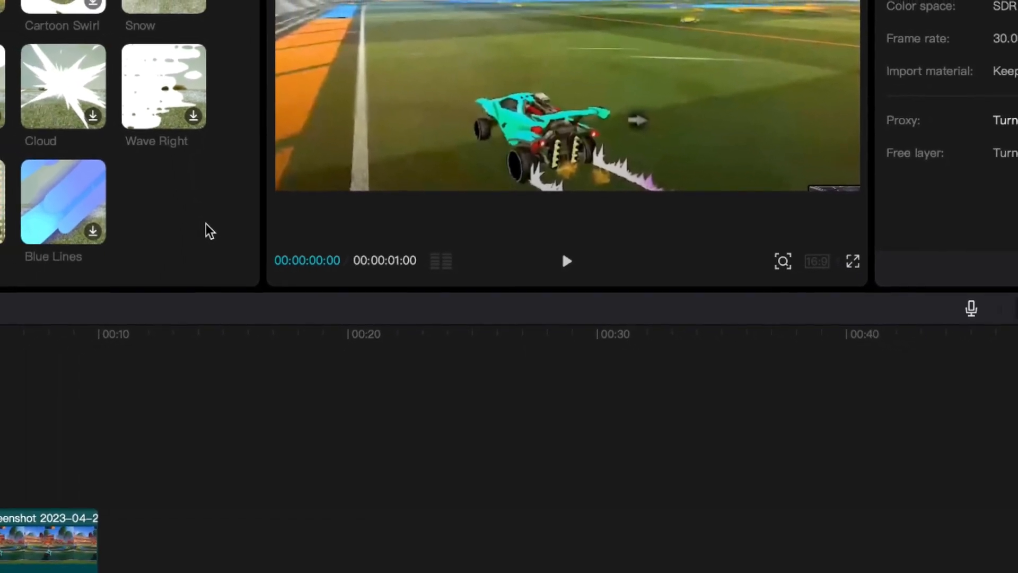
pyautogui.click(10, 328)
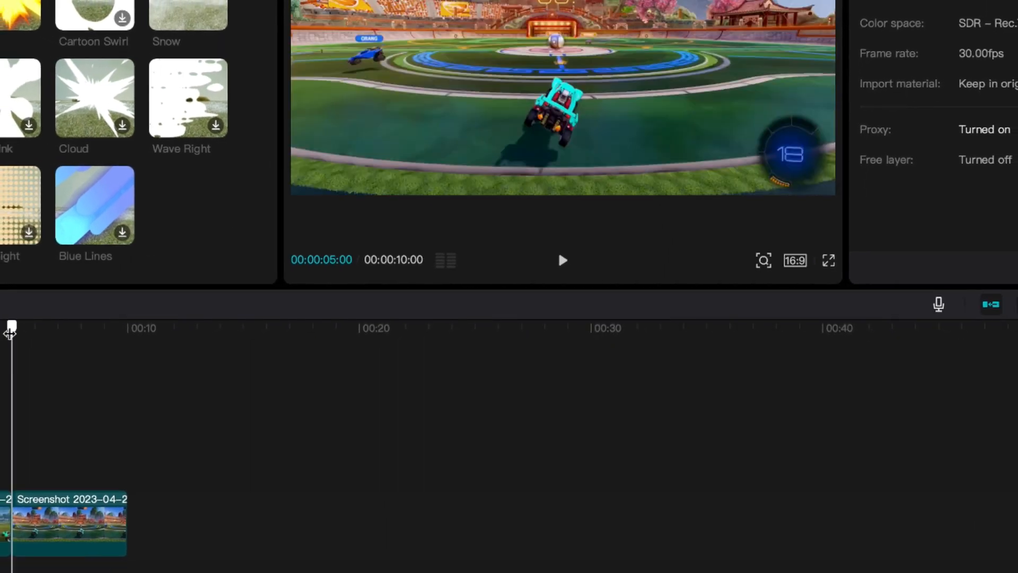
pyautogui.moveTo(10, 332); pyautogui.dragTo(32, 332)
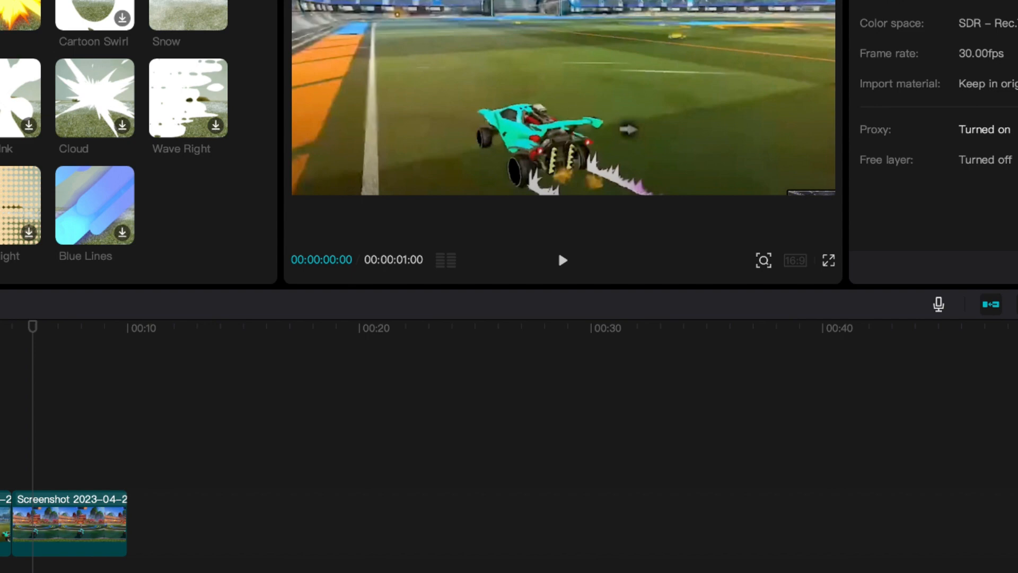
# - Preview the Flame, Cartoon Swirl and Snow transitions from the MG group
pyautogui.click(16, 11)
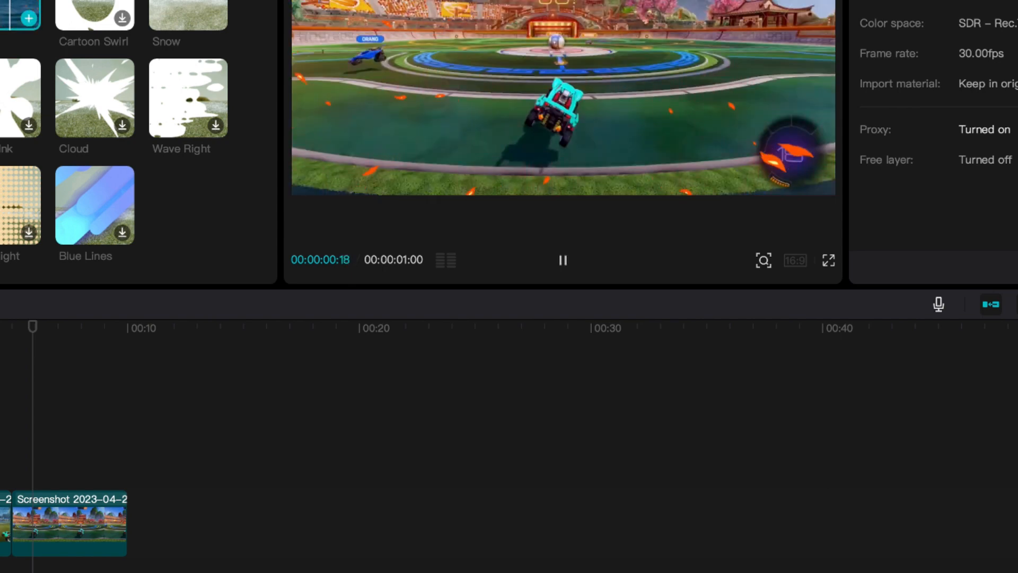
pyautogui.click(561, 258)
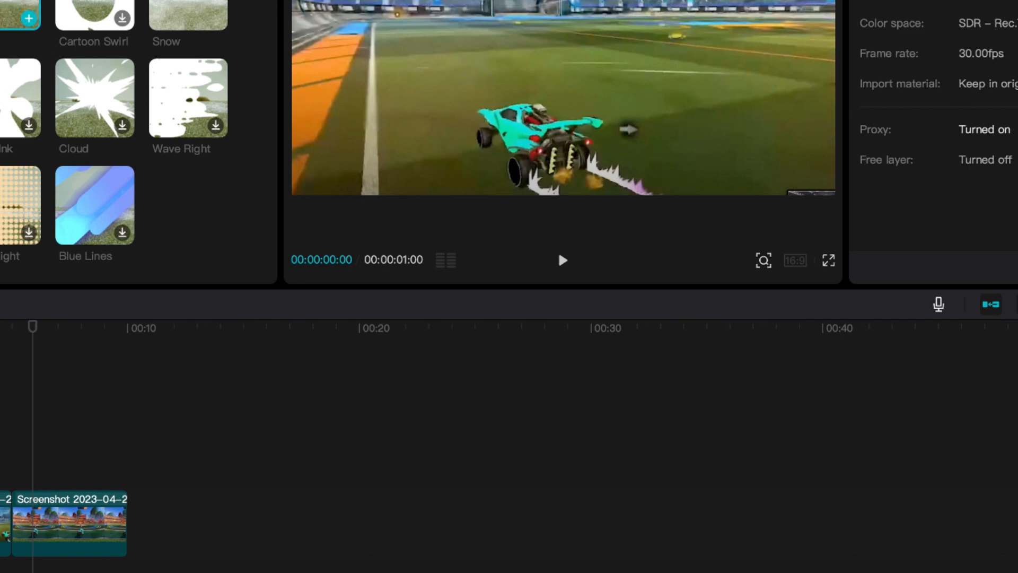
pyautogui.click(94, 14)
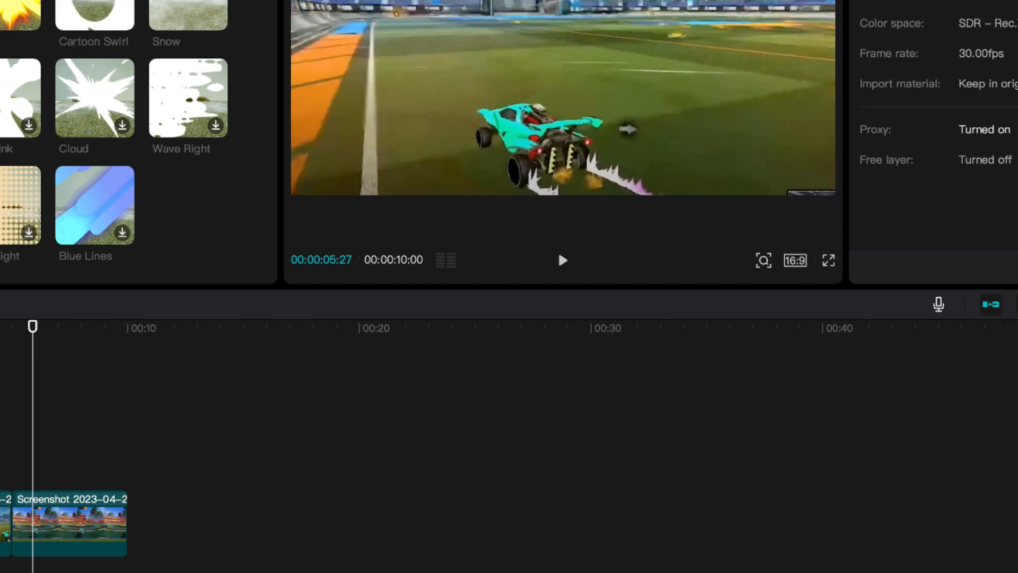
pyautogui.click(100, 17)
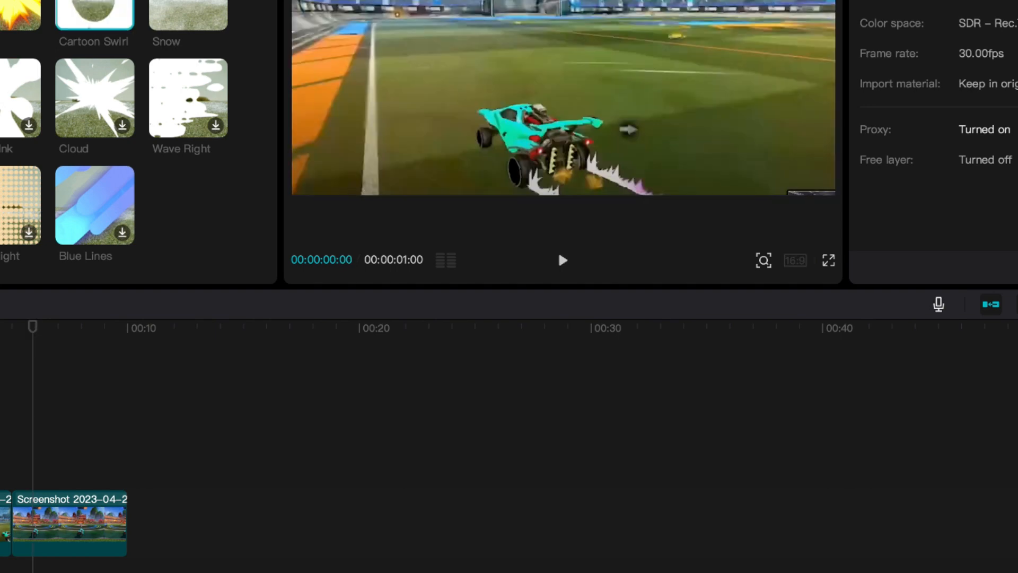
pyautogui.click(100, 17)
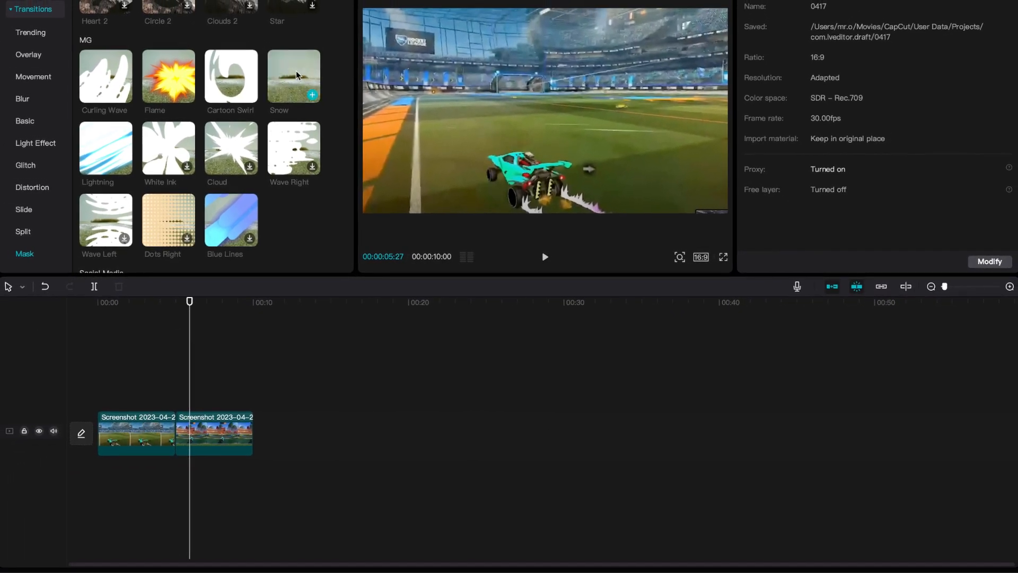
pyautogui.click(296, 71)
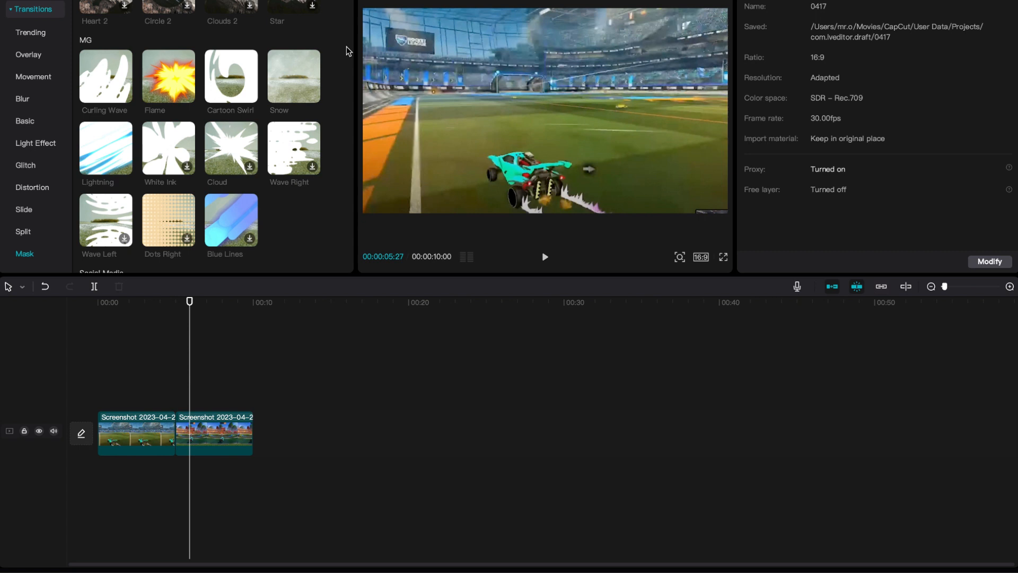
# - Preview the Lightning, White Ink and Cloud transitions from the MG group
pyautogui.click(97, 135)
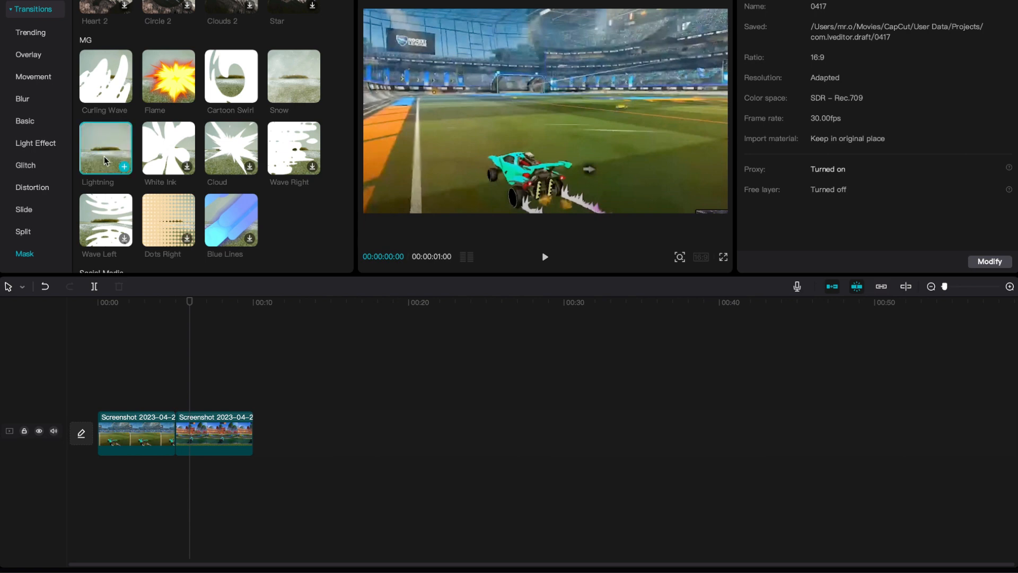
pyautogui.moveTo(85, 162)
pyautogui.click(166, 145)
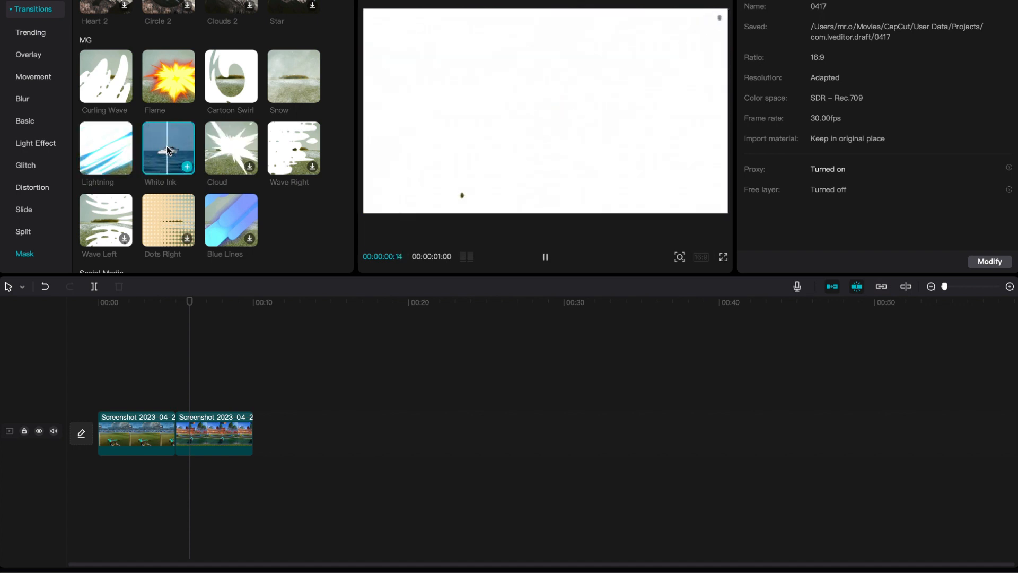
pyautogui.moveTo(157, 134)
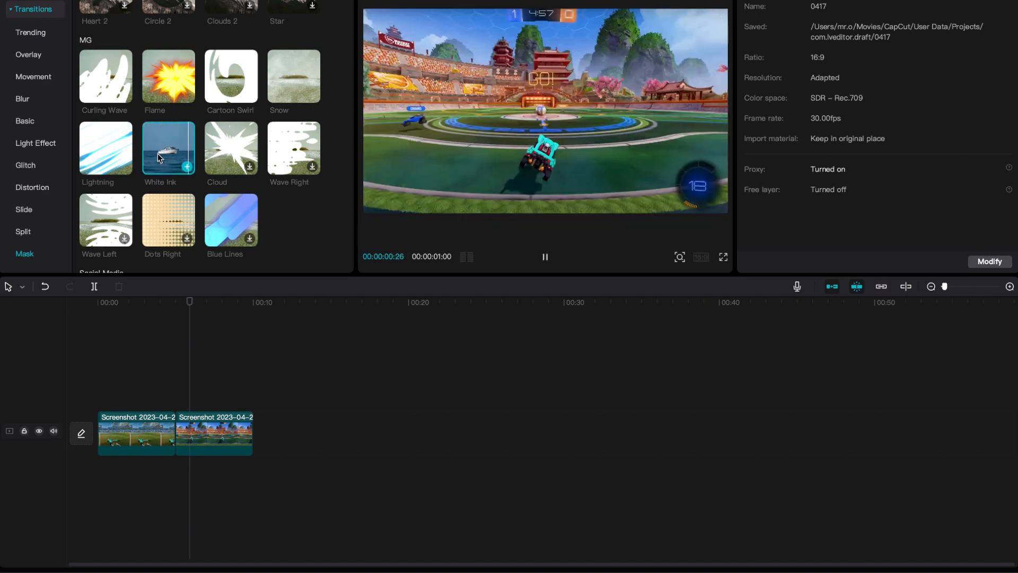
pyautogui.click(232, 147)
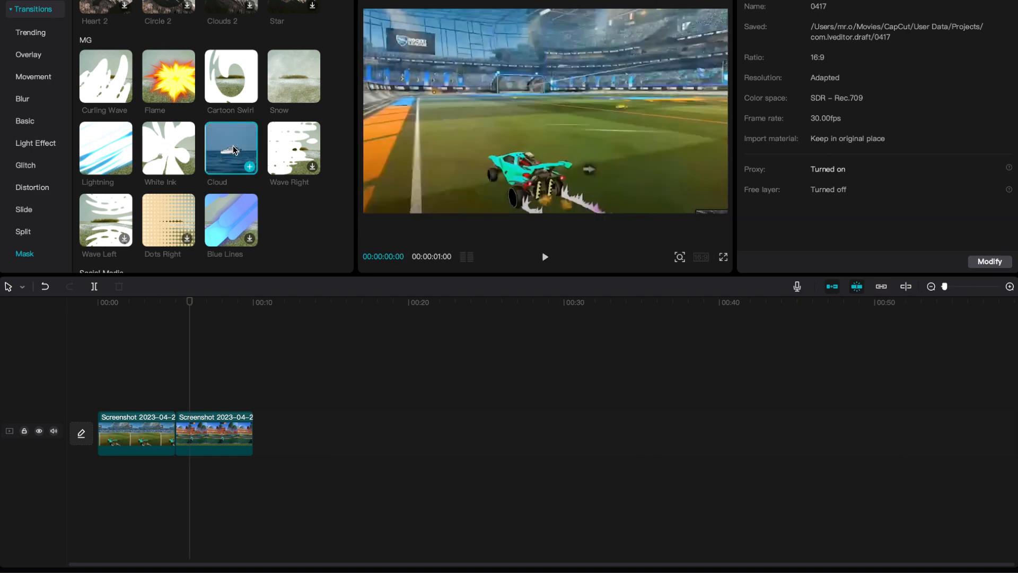
pyautogui.click(229, 153)
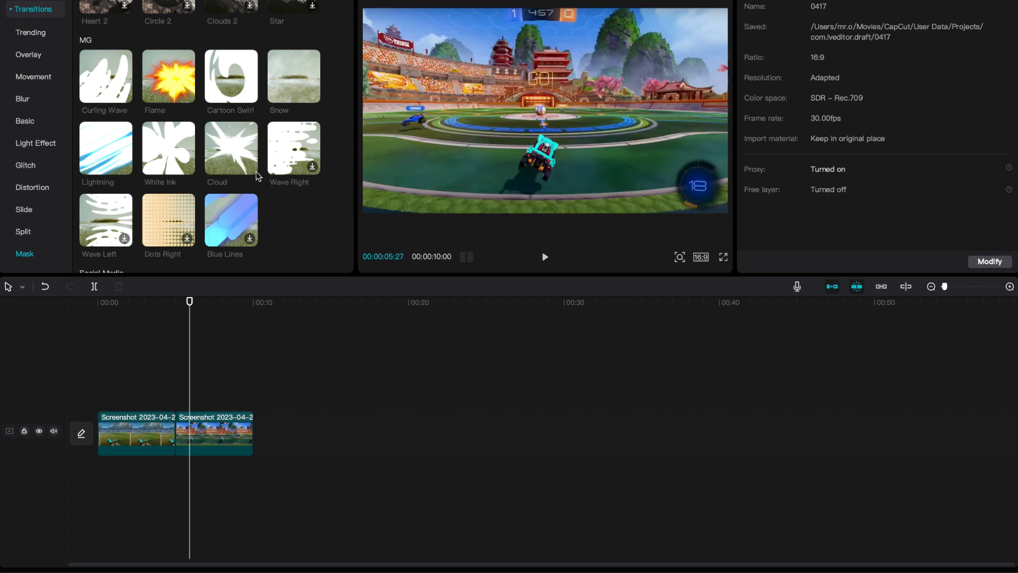
pyautogui.click(237, 157)
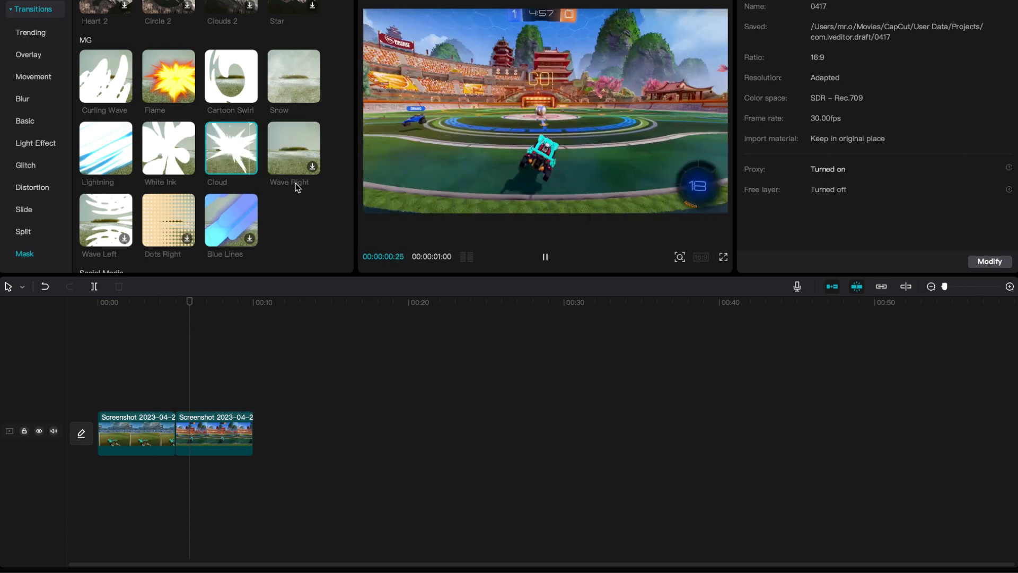
# - Preview the Wave Right, Wave Left and Dots Right transitions from the MG group
pyautogui.click(296, 154)
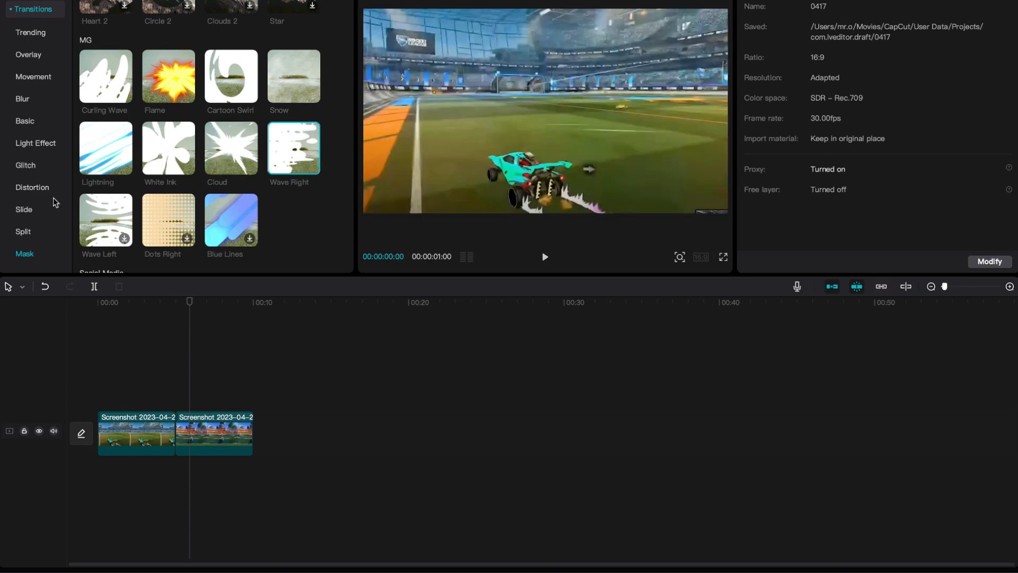
pyautogui.click(91, 224)
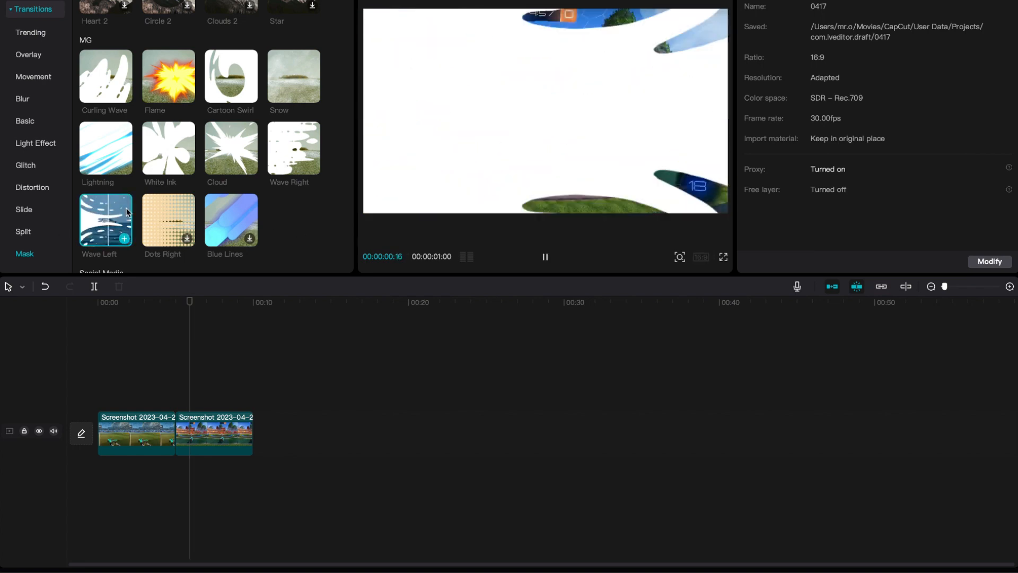
pyautogui.click(173, 213)
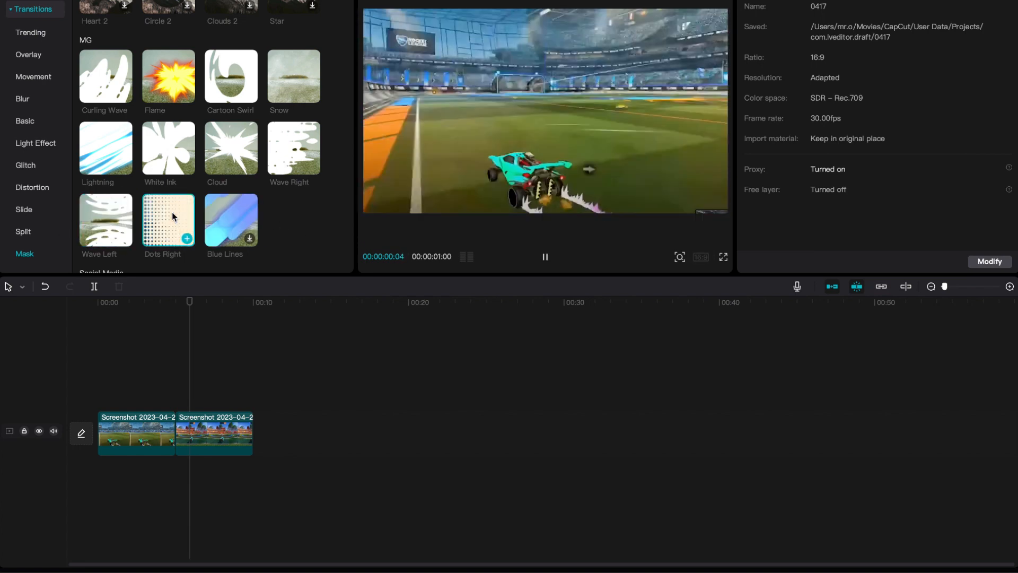
# - Try out the Dots Right transition on the cut between the two clips and undo its addition
pyautogui.click(187, 238)
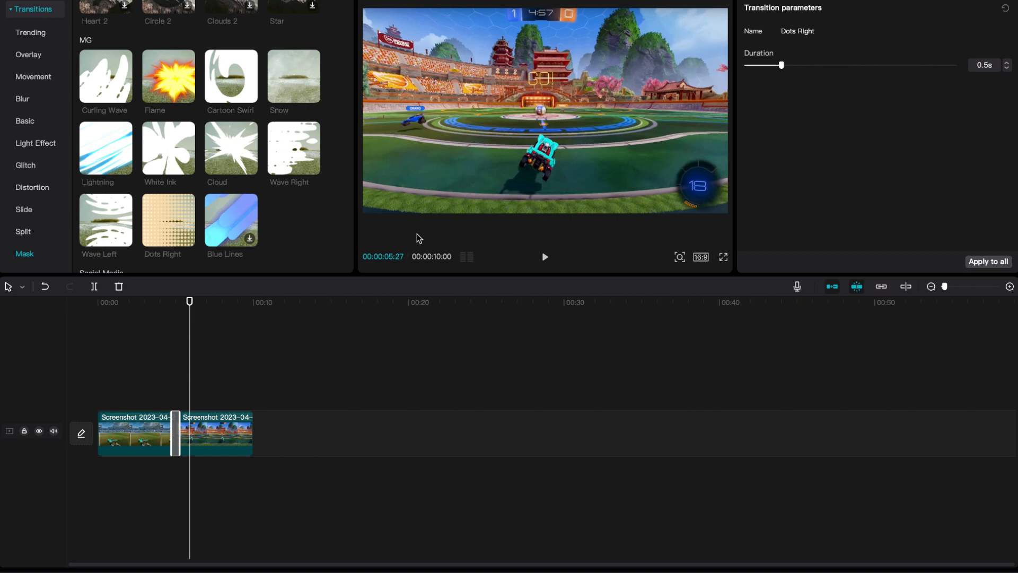
pyautogui.press('super+z')
pyautogui.moveTo(160, 234)
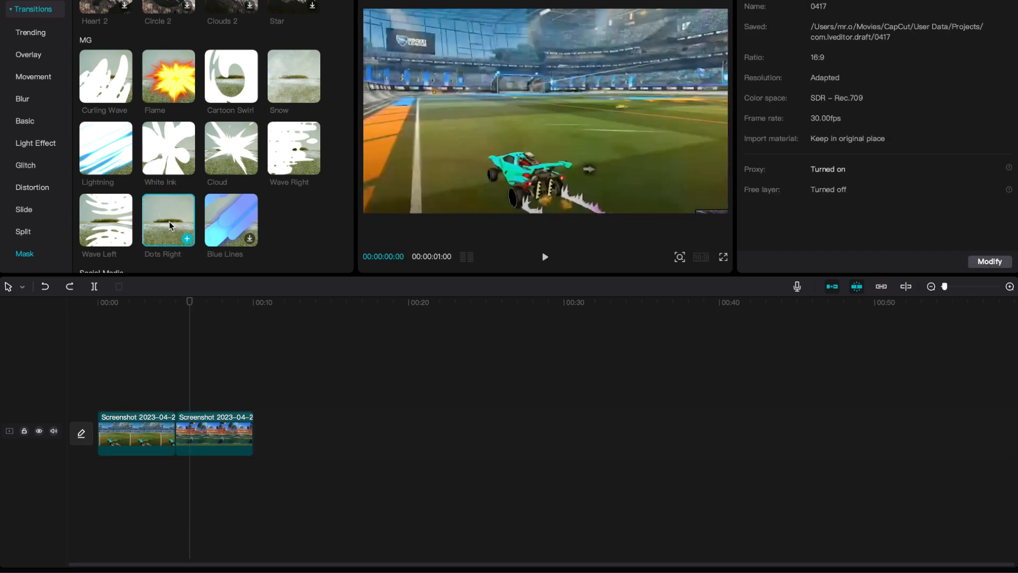
pyautogui.click(187, 238)
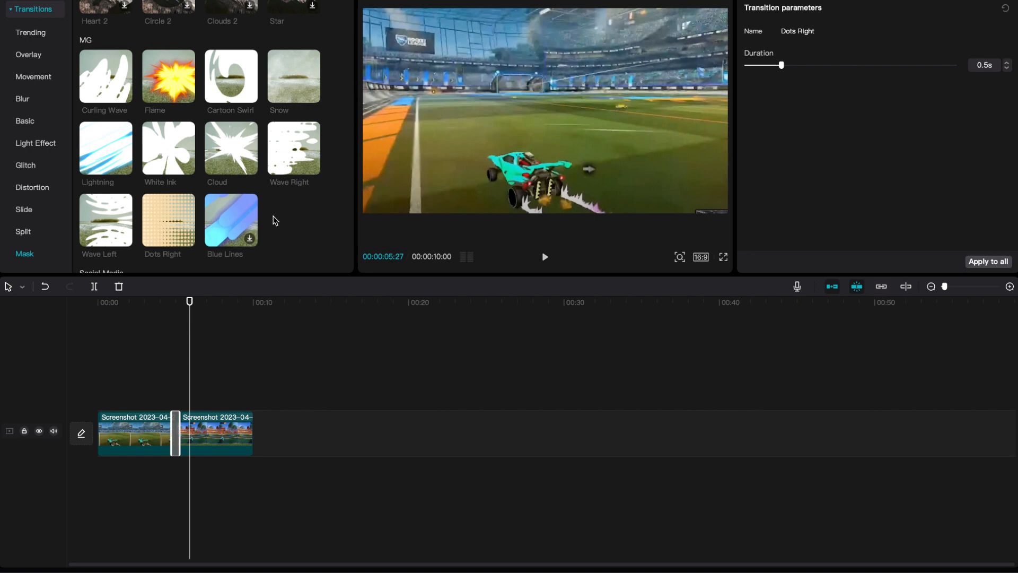
pyautogui.moveTo(164, 222)
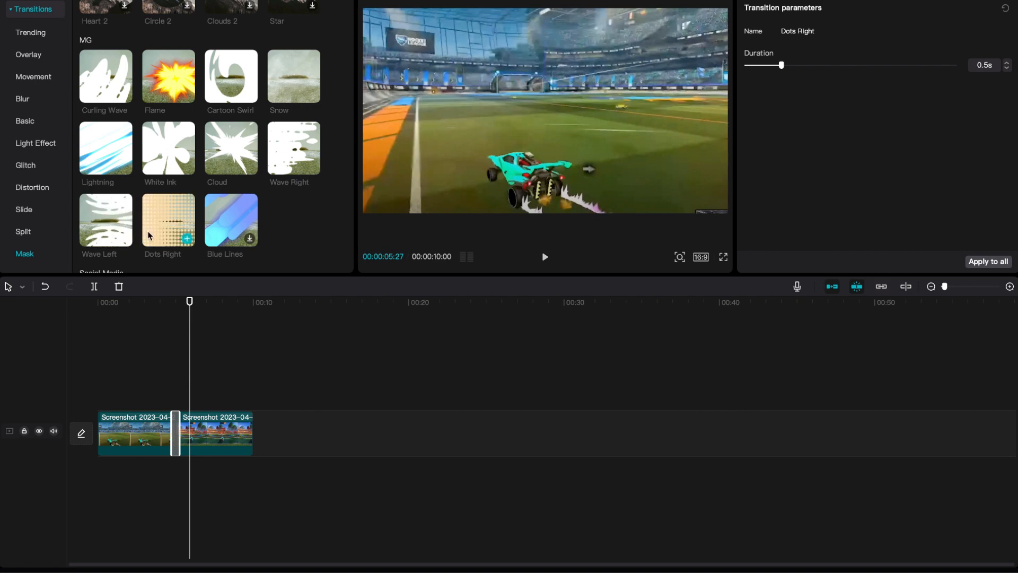
pyautogui.click(167, 155)
pyautogui.click(177, 223)
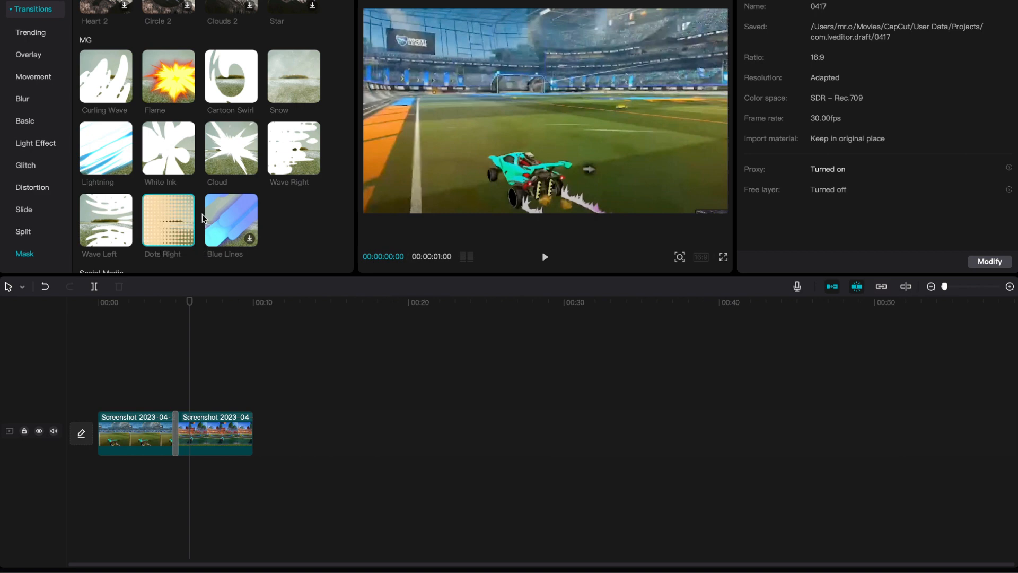
pyautogui.click(188, 238)
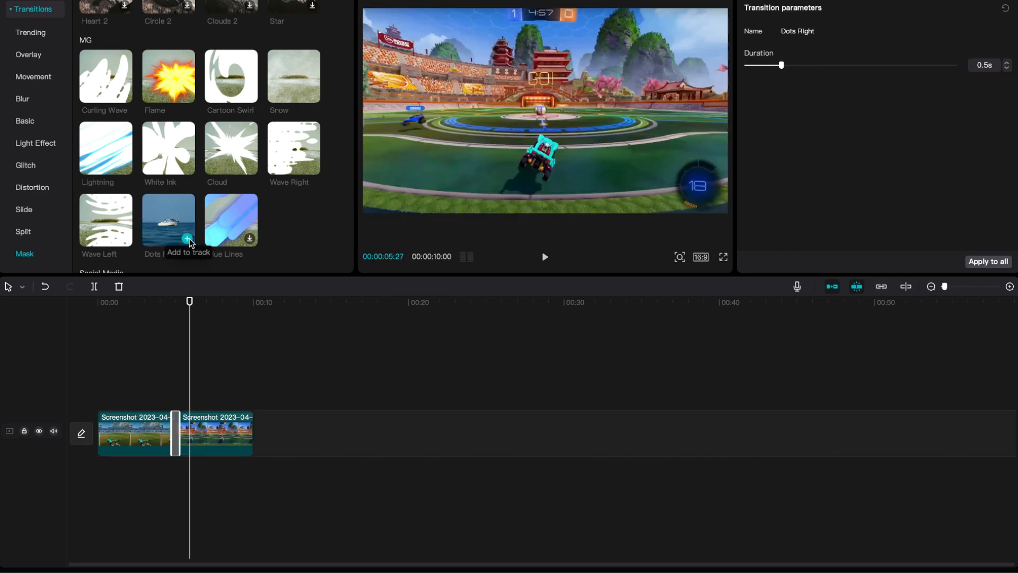
pyautogui.press('super+z')
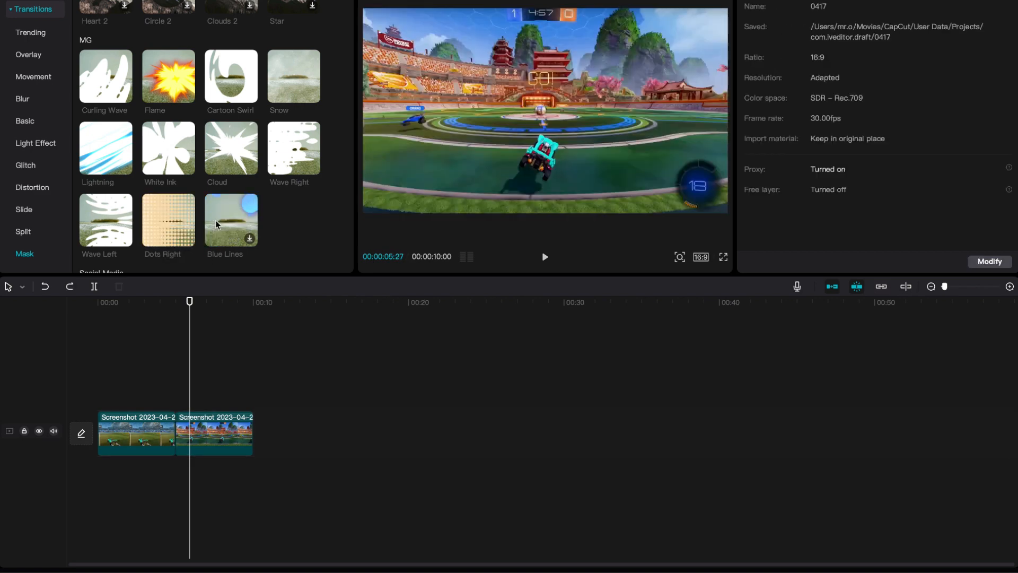
# - Preview the Blue Lines transition and add it to the cut between the two clips
pyautogui.click(234, 212)
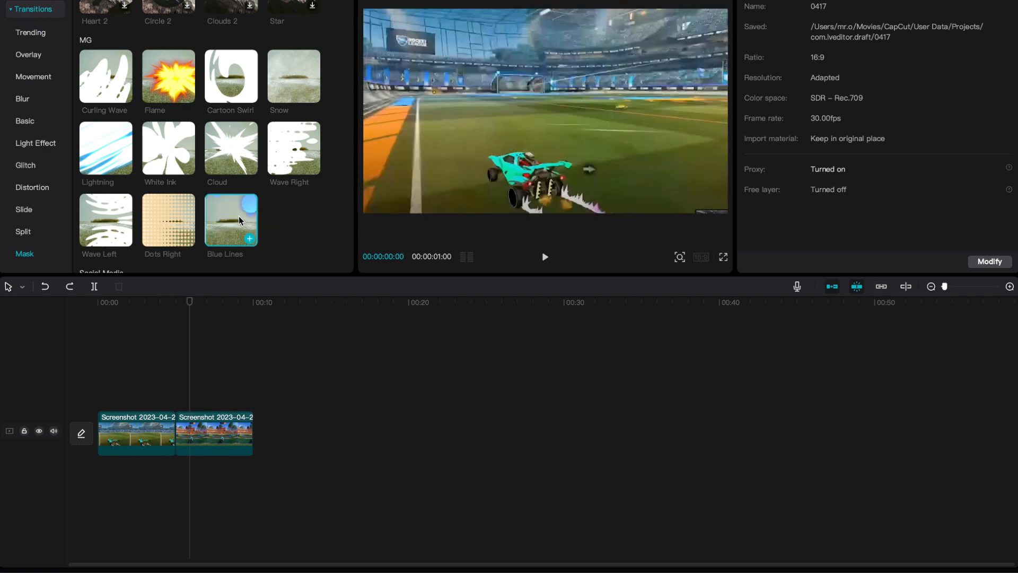
pyautogui.click(239, 219)
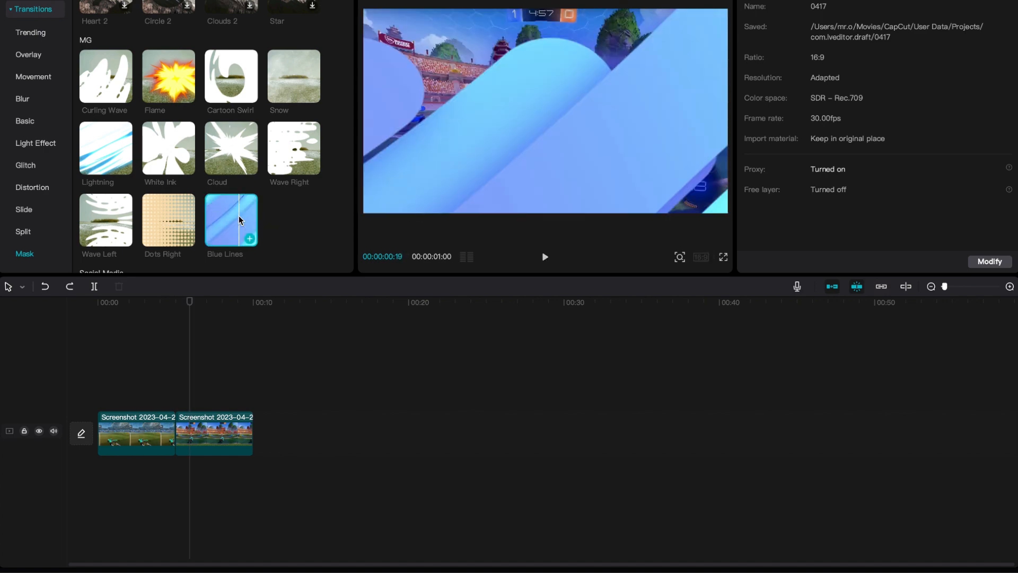
pyautogui.click(249, 238)
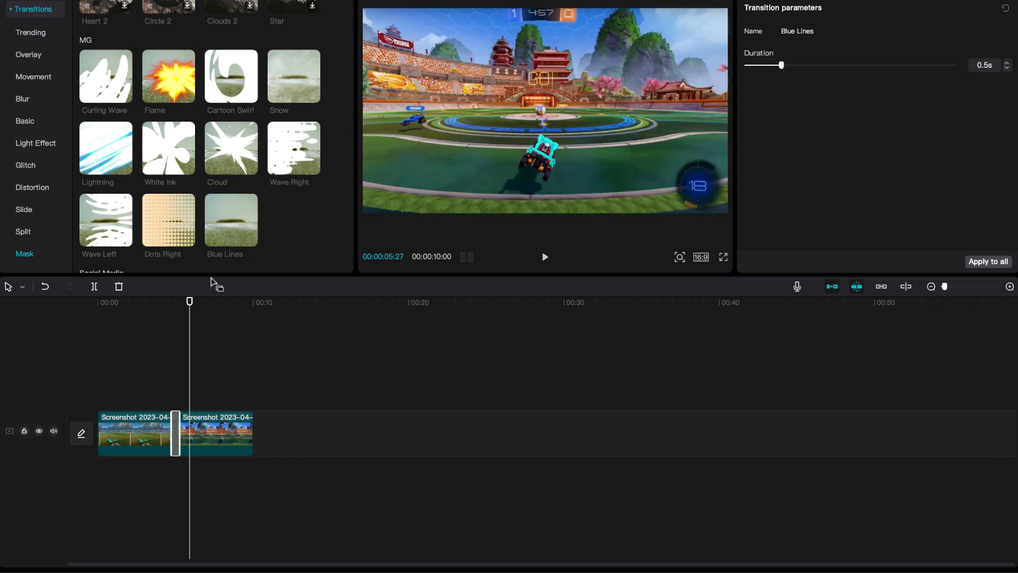
# - Play the timeline from just before the cut to watch the Blue Lines transition, and stop playback after it
pyautogui.click(171, 303)
pyautogui.click(164, 304)
pyautogui.press('space')
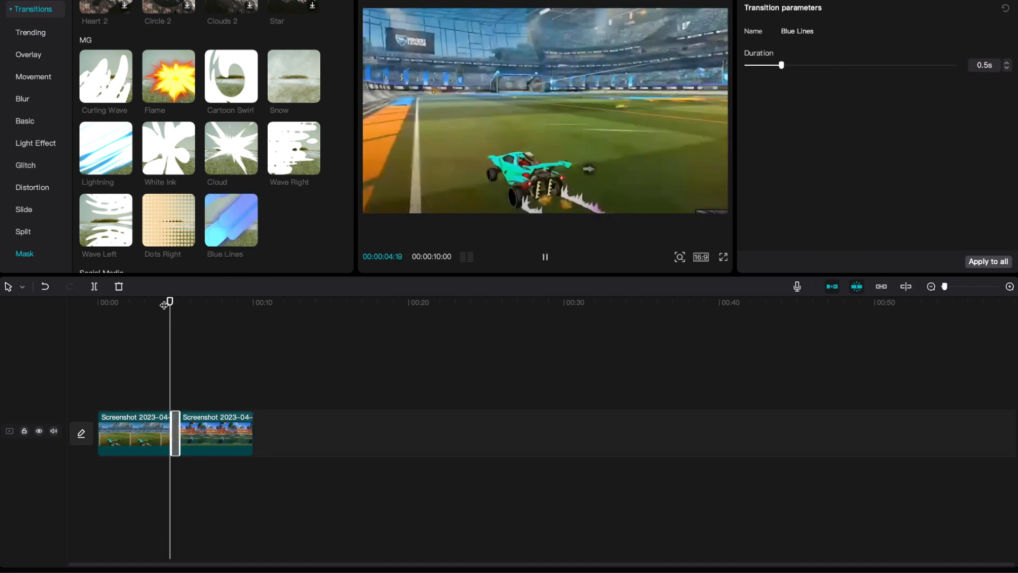
pyautogui.press('space')
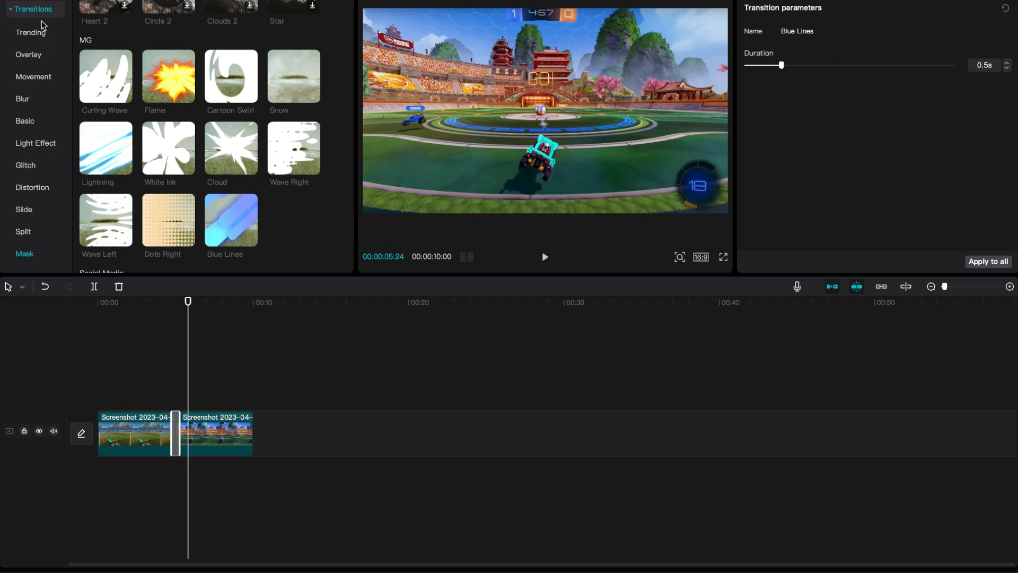
# - Return to the MG category of the transitions library and look over its transitions
pyautogui.click(12, 11)
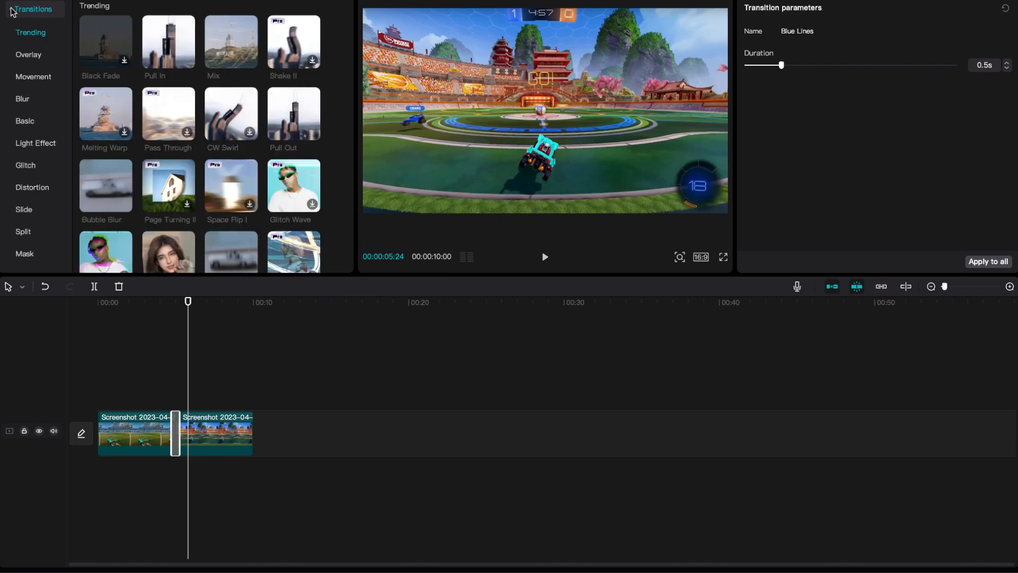
pyautogui.scroll(-1, 30, 196)
pyautogui.click(22, 233)
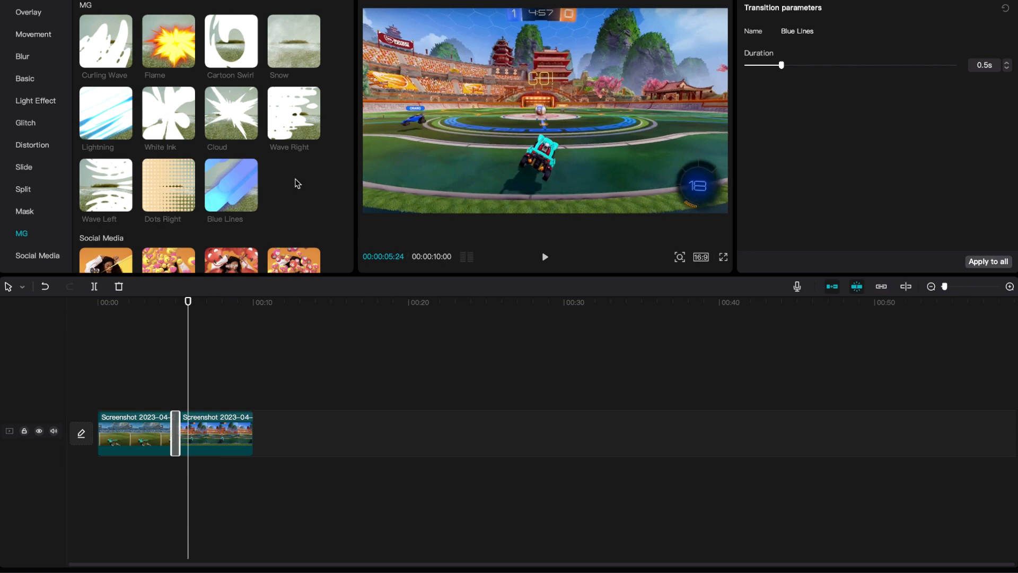
pyautogui.scroll(1, 296, 185)
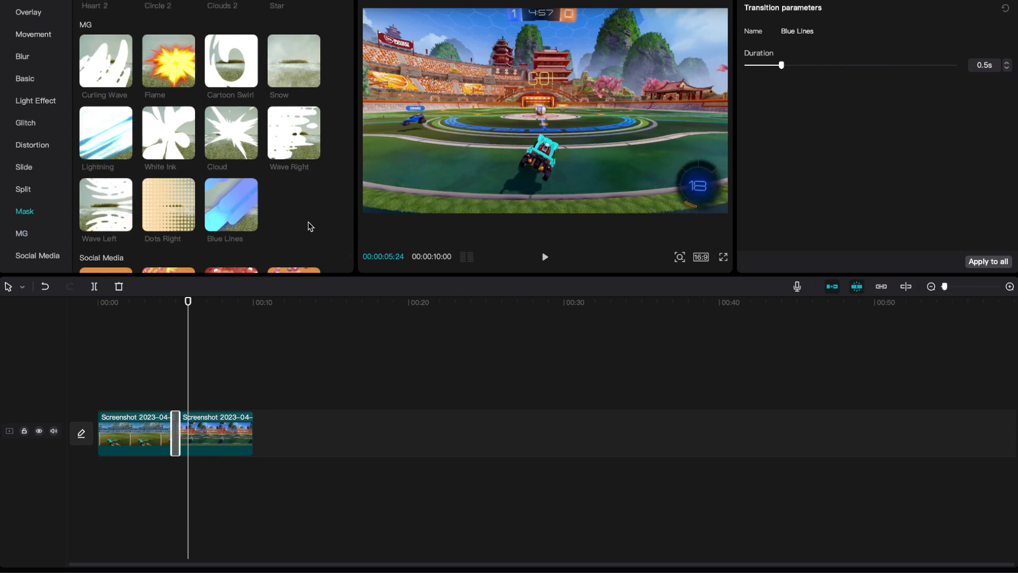